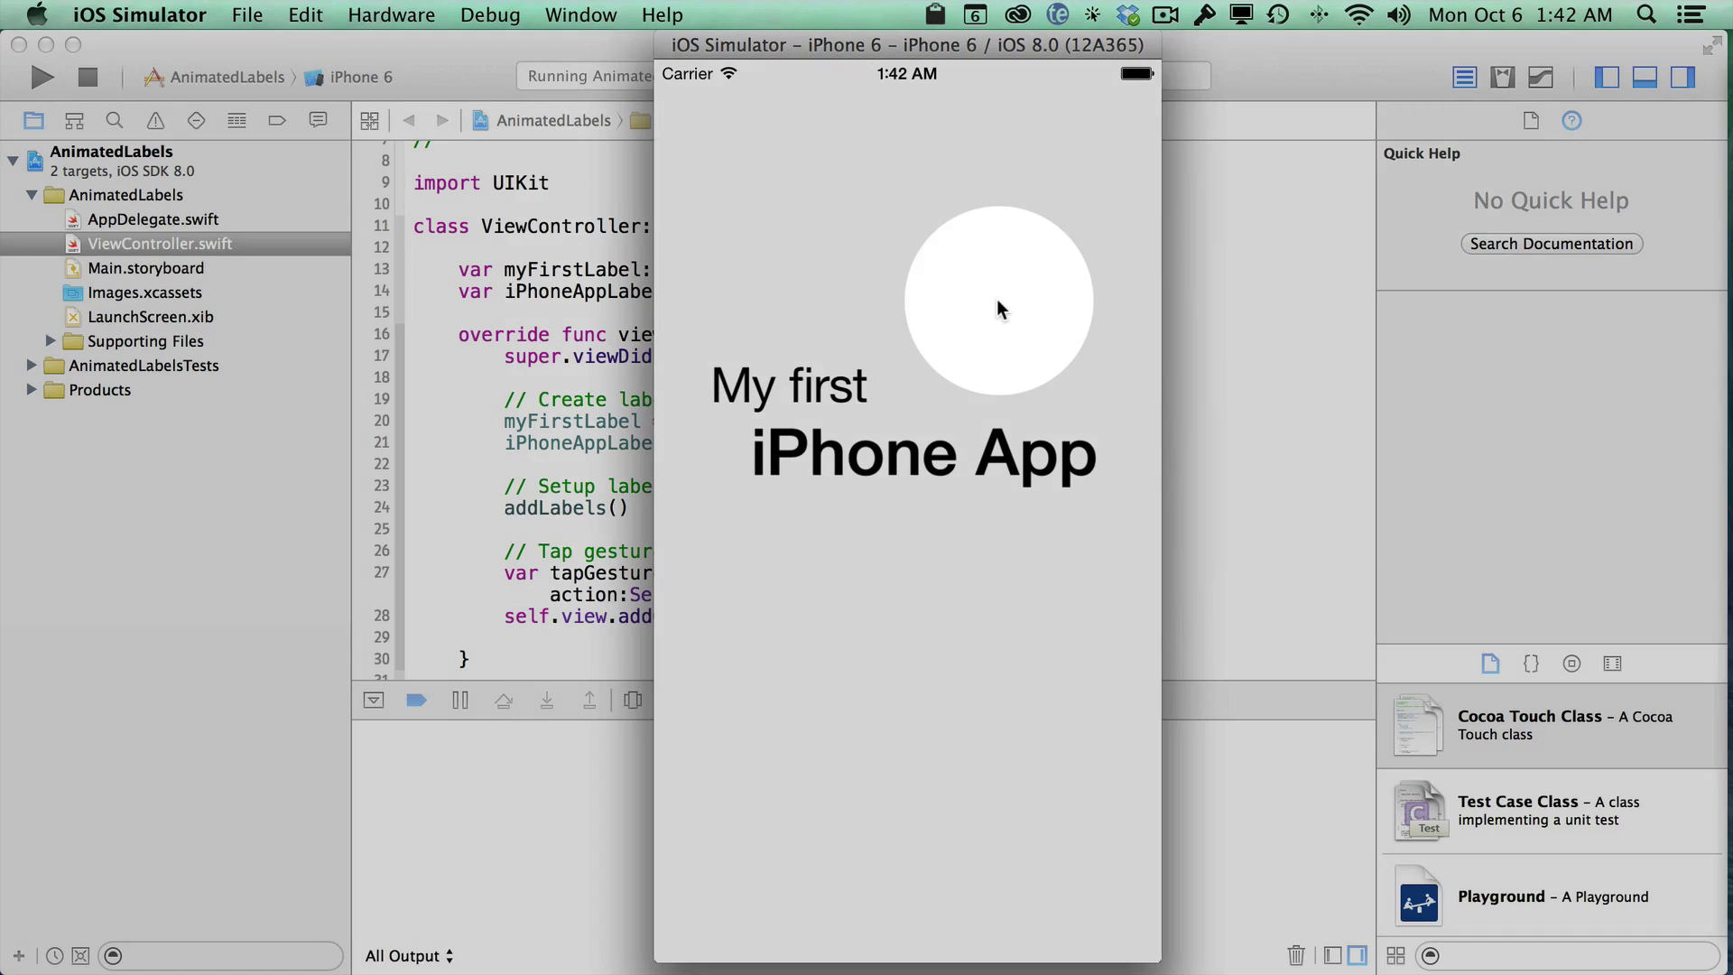
# Tap the simulator screen three times, animating the 'iPhone App' label out and back.
pyautogui.click(996, 299)
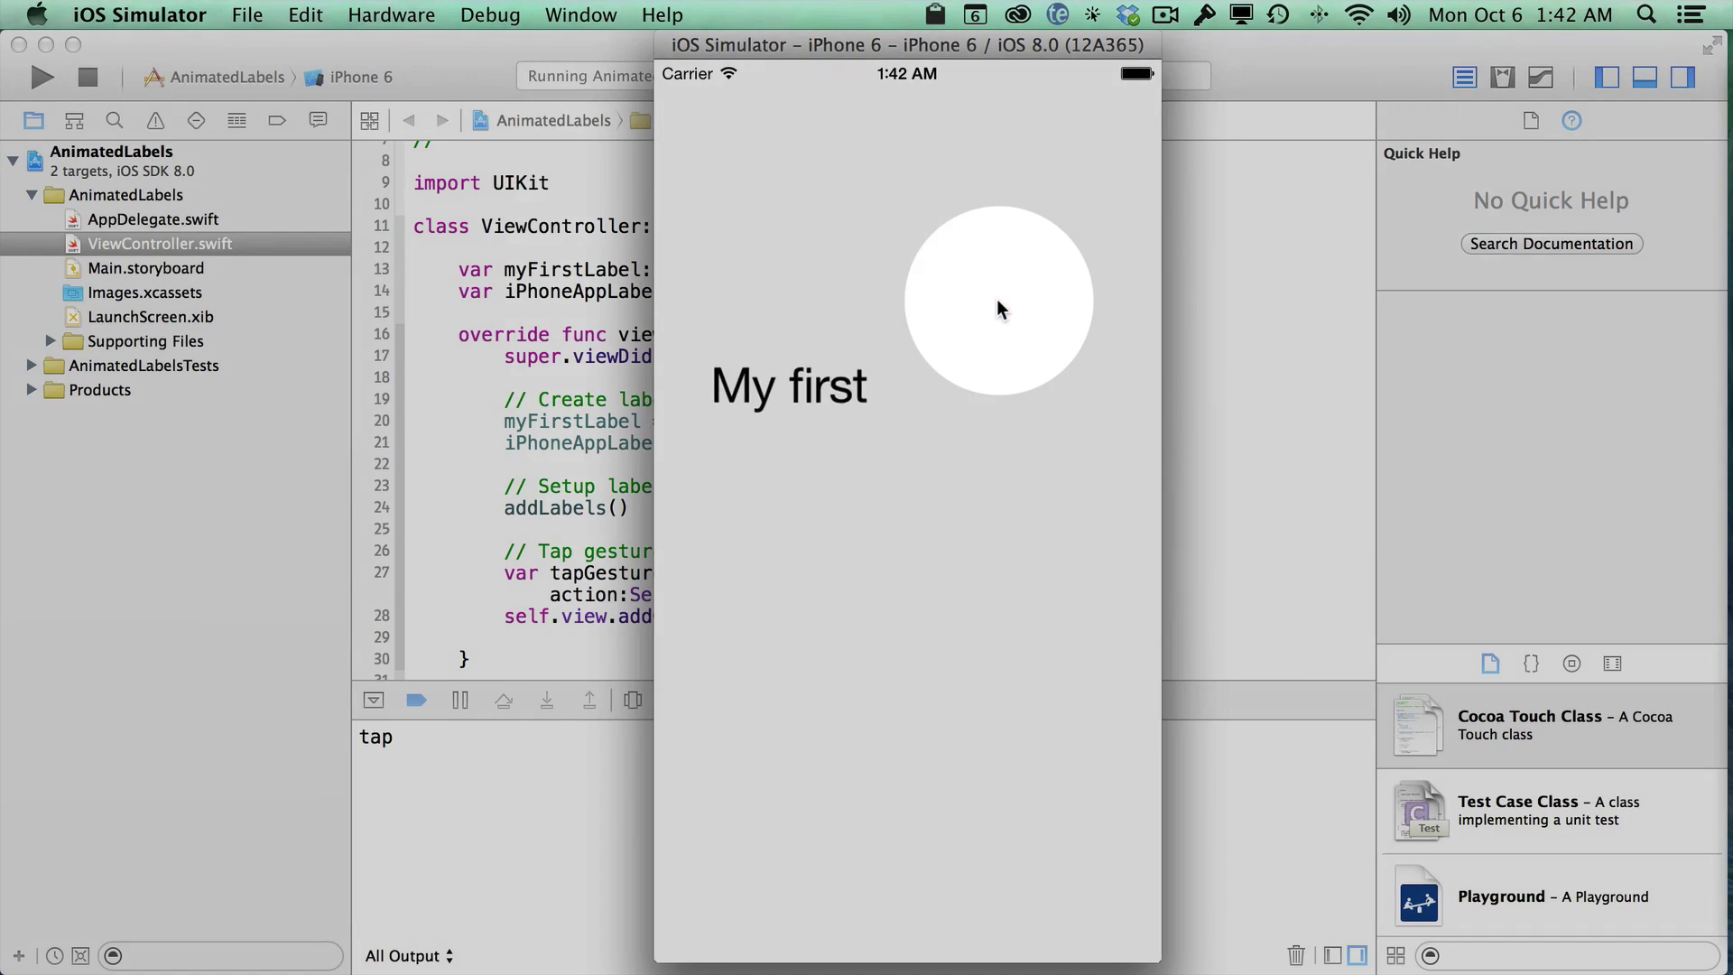
pyautogui.click(997, 299)
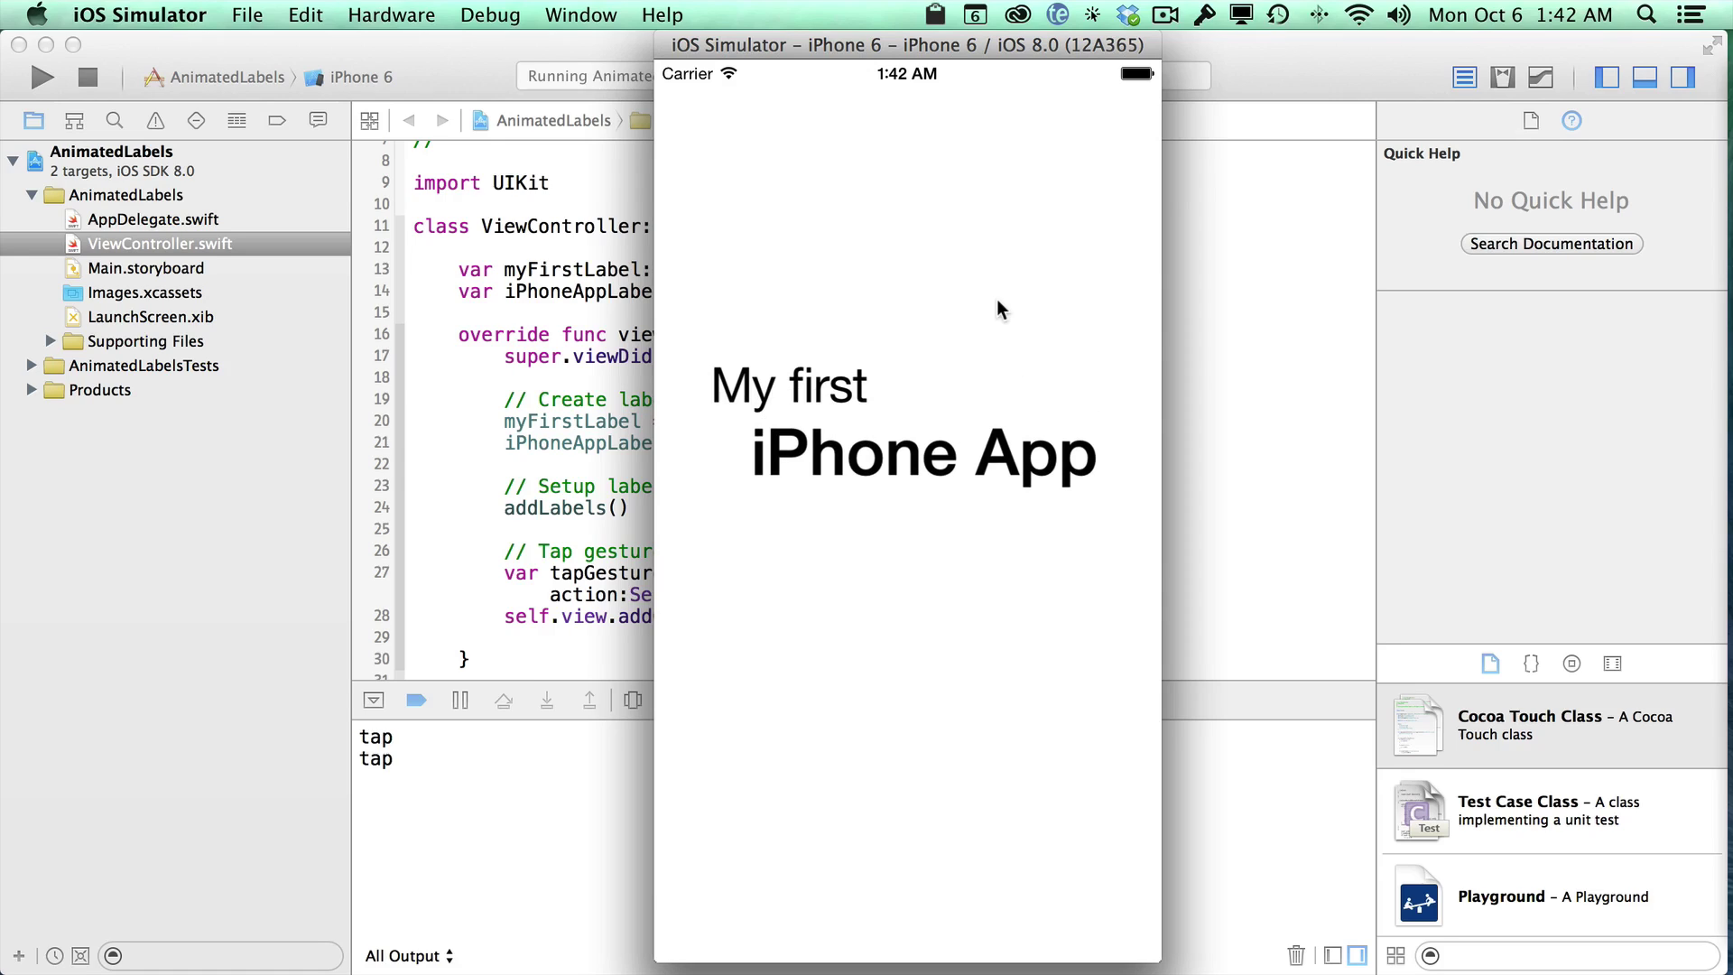
pyautogui.click(996, 299)
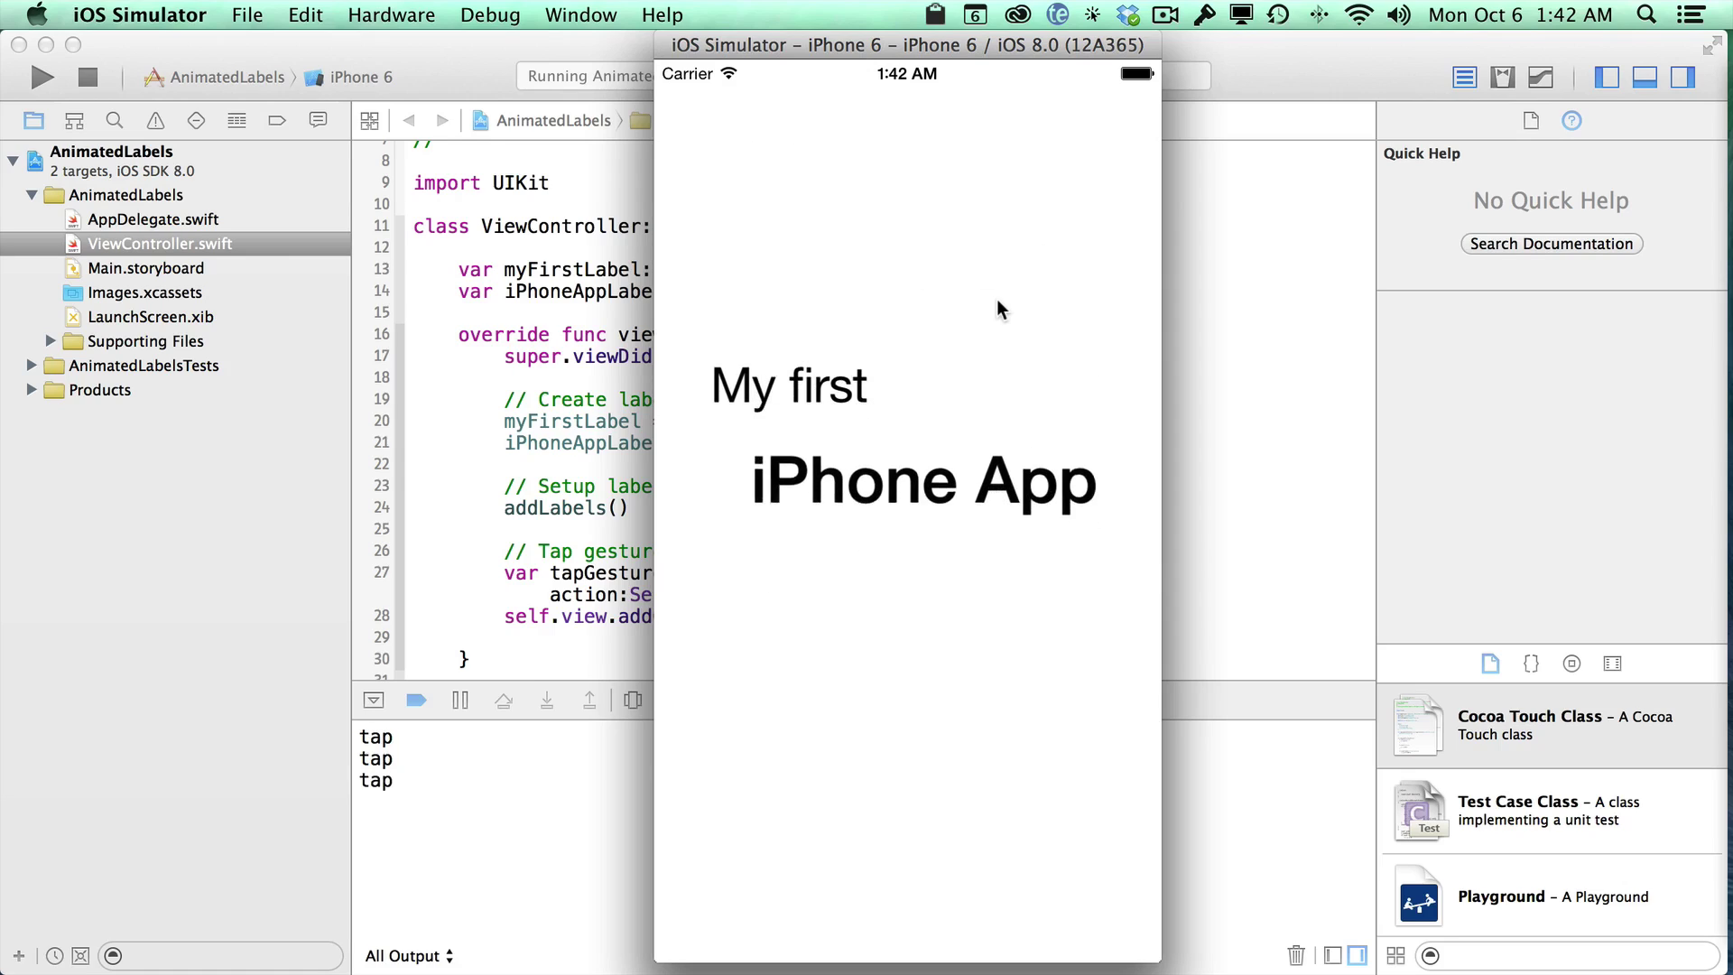